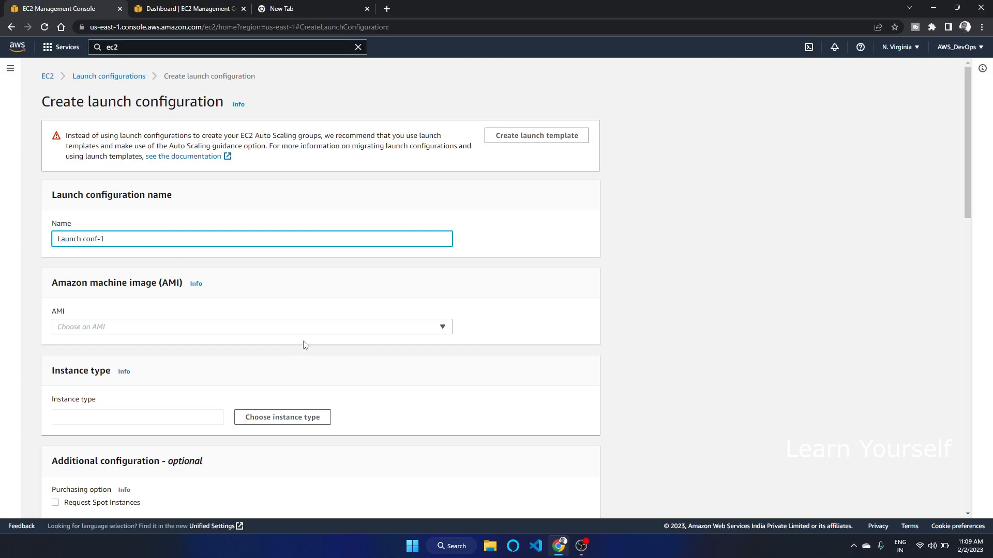
Switch to the second EC2 tab, start launching an instance, and copy the AMI ID of the Amazon Linux 2 Kernel 5.10 image
left_click(322, 329)
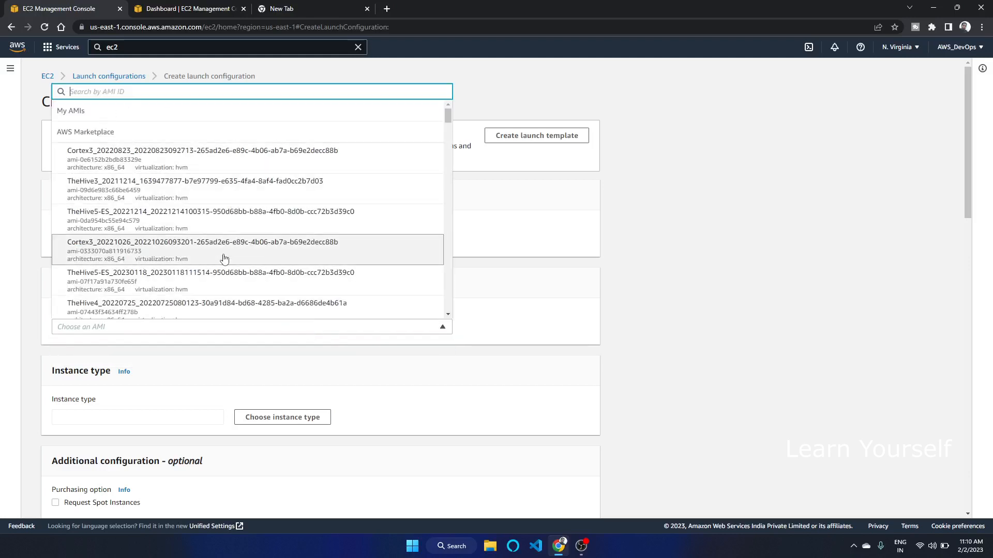
left_click(190, 9)
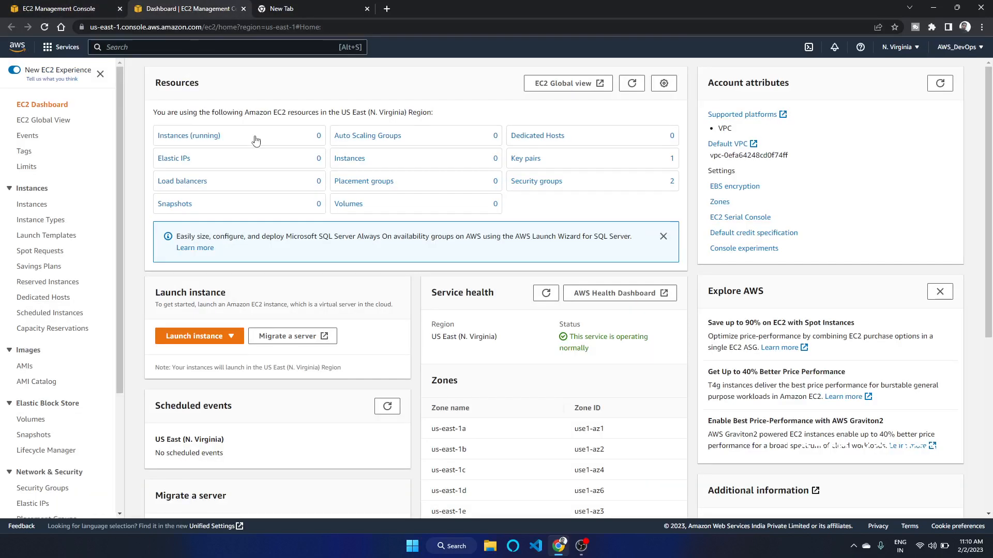
left_click(220, 139)
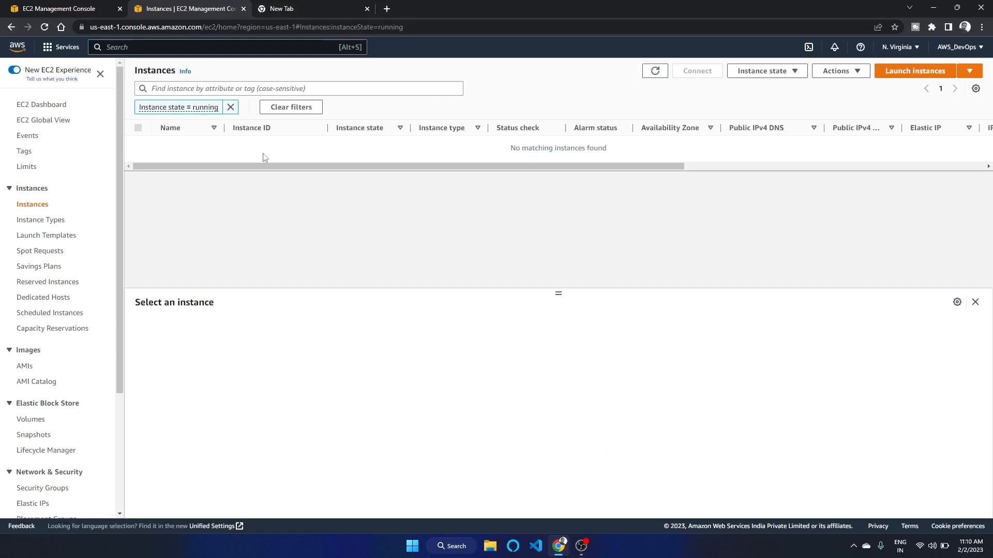
left_click(885, 73)
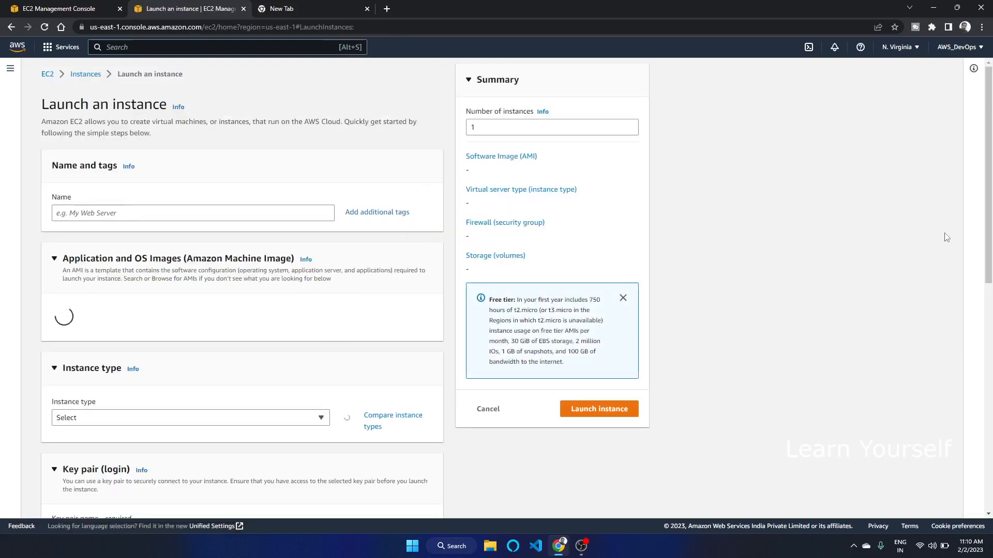
scroll(984, 175, "down", 3)
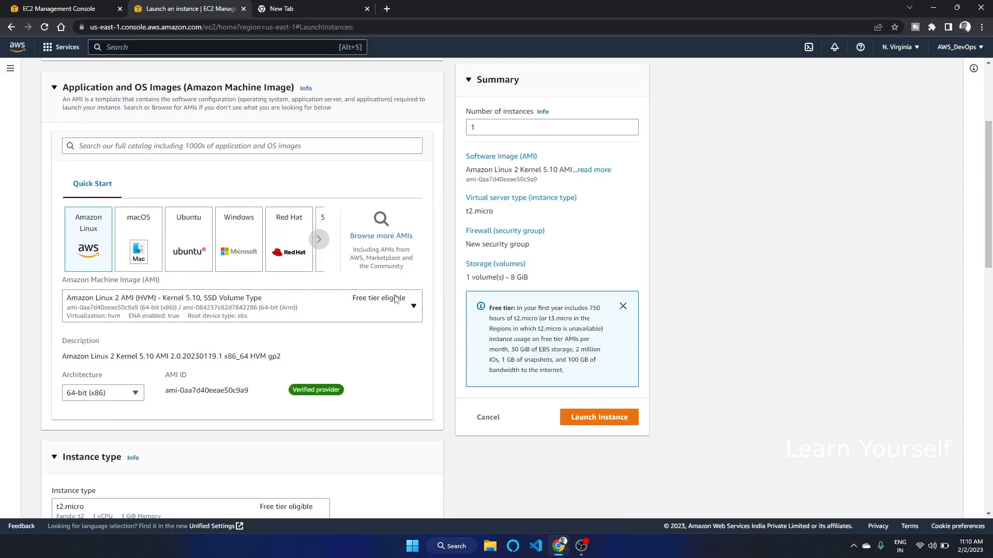
double_click(192, 391)
left_click_drag(164, 392, 232, 391)
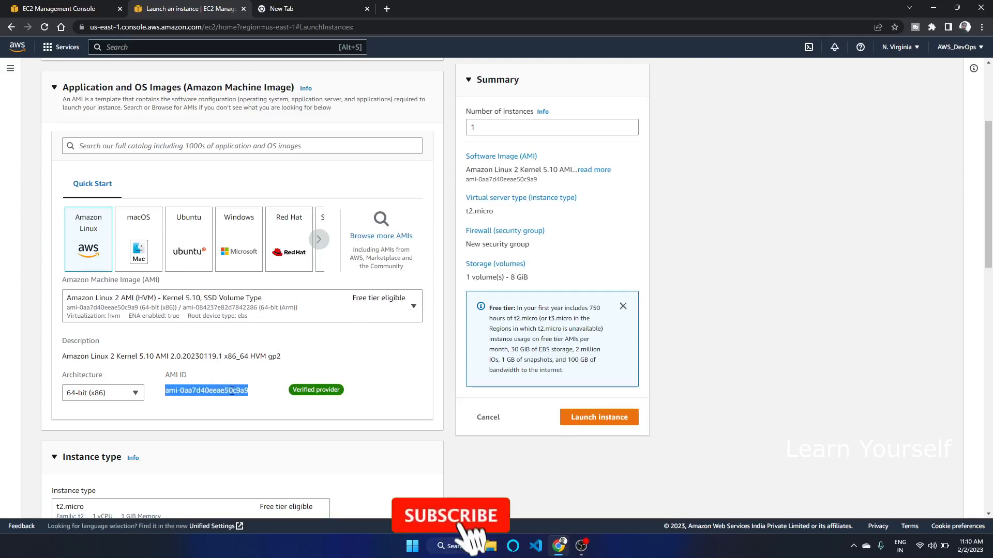
right_click(232, 391)
left_click(253, 398)
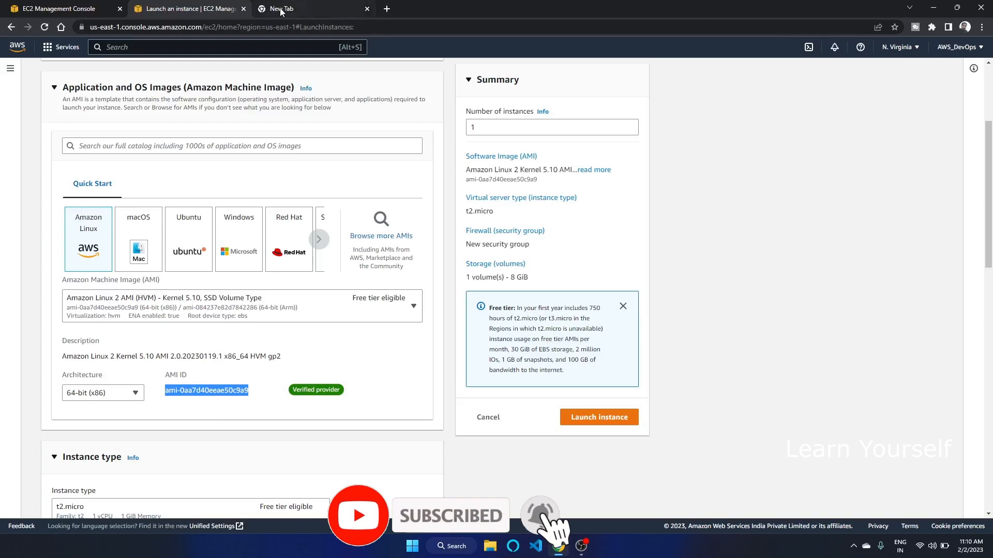
Return to the launch configuration, search for AMI ami-0aa7d40eeae50c9a9, and select the matching Amazon Linux 2 image
left_click(67, 9)
right_click(145, 97)
left_click(166, 171)
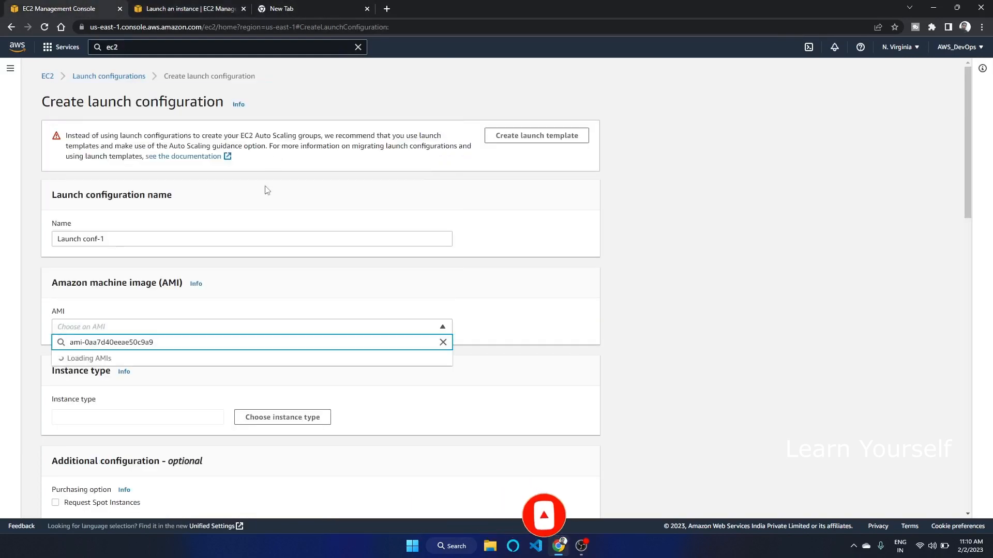
left_click(166, 370)
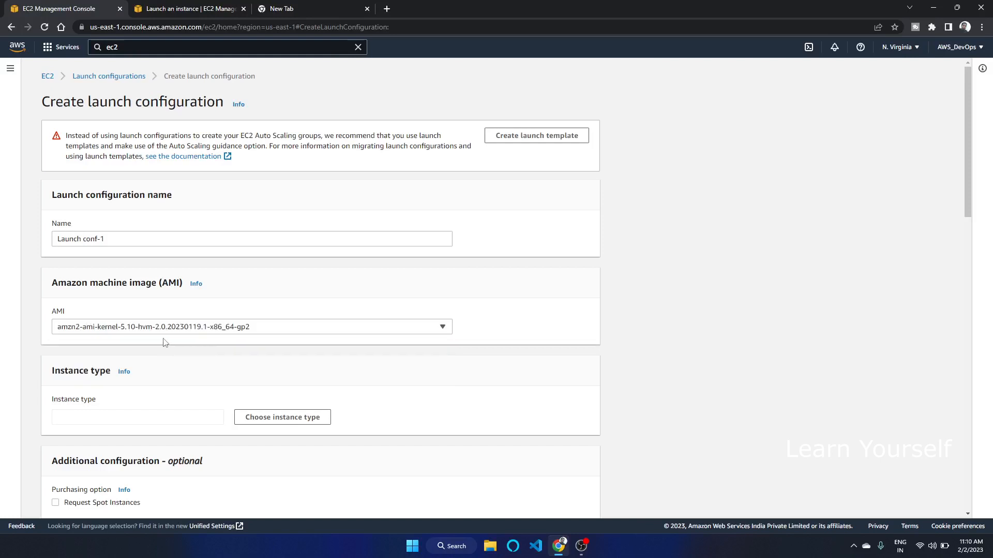
Find the t2.micro instance type and assign it to the launch configuration
left_click_drag(966, 123, 969, 195)
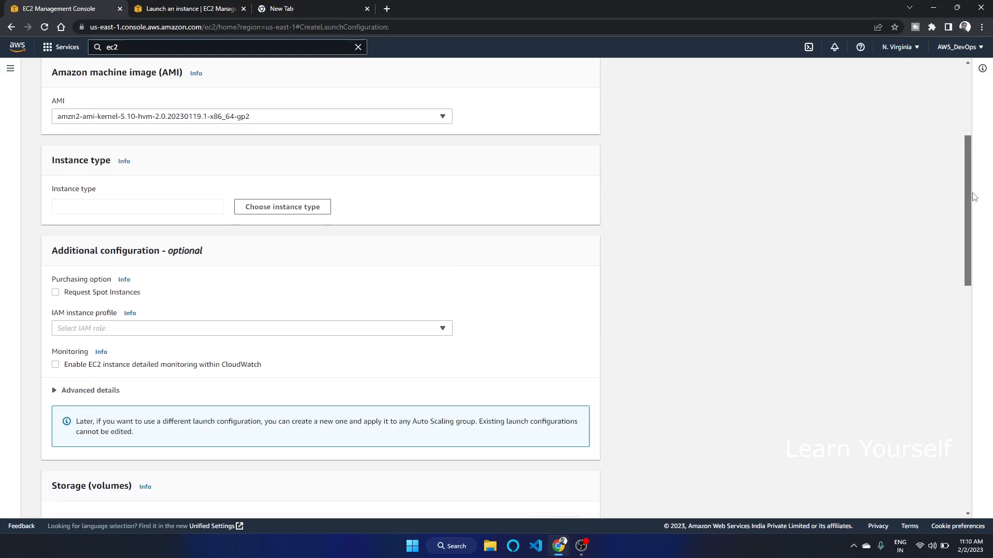
left_click(268, 209)
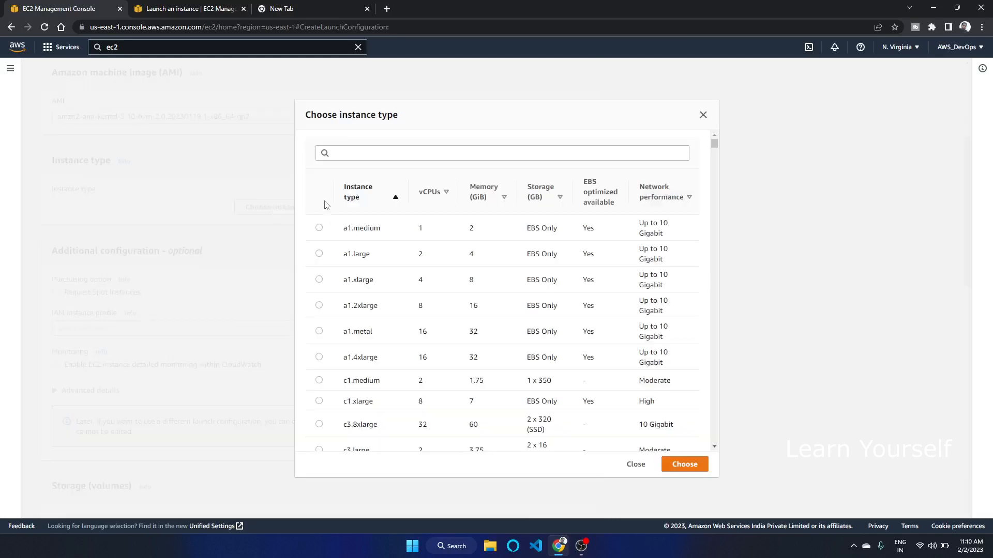
left_click(376, 152)
type("t2.mi")
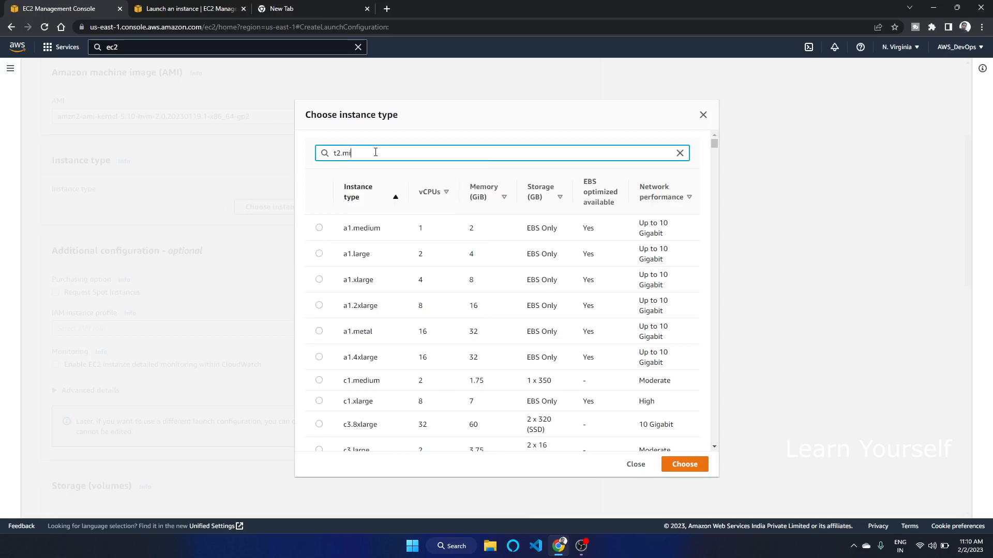
left_click(319, 257)
left_click(700, 436)
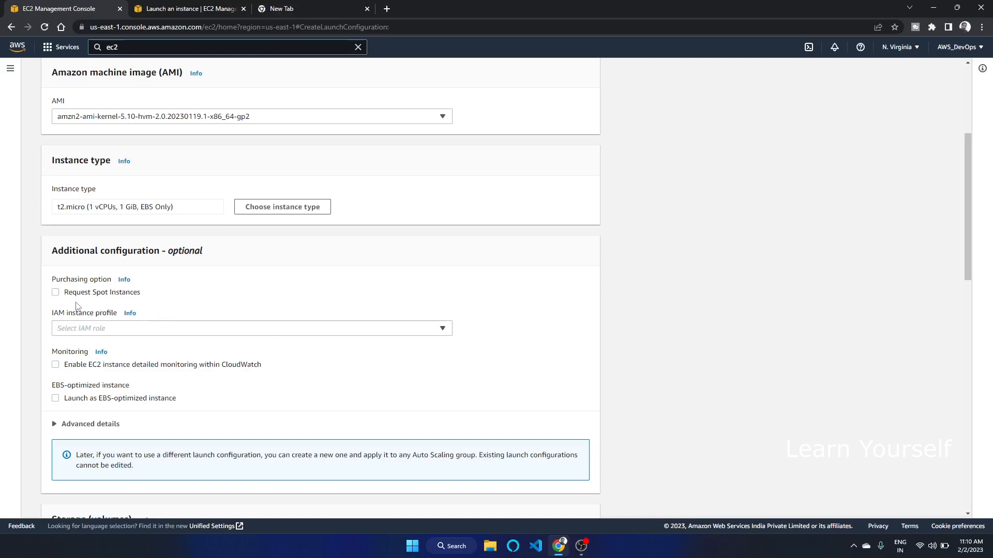
Check which IAM roles are offered for the instance profile without selecting one
left_click_drag(966, 202, 969, 233)
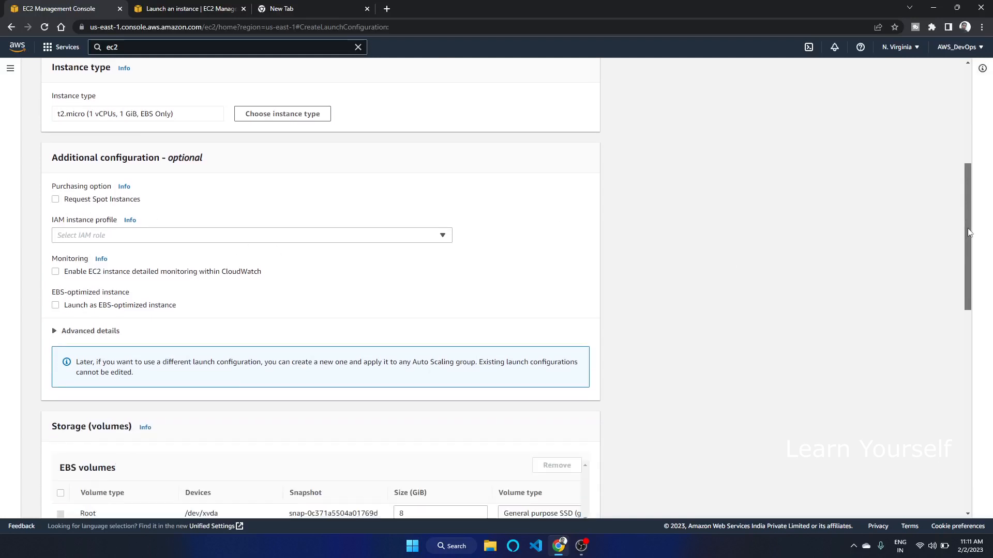
left_click(112, 240)
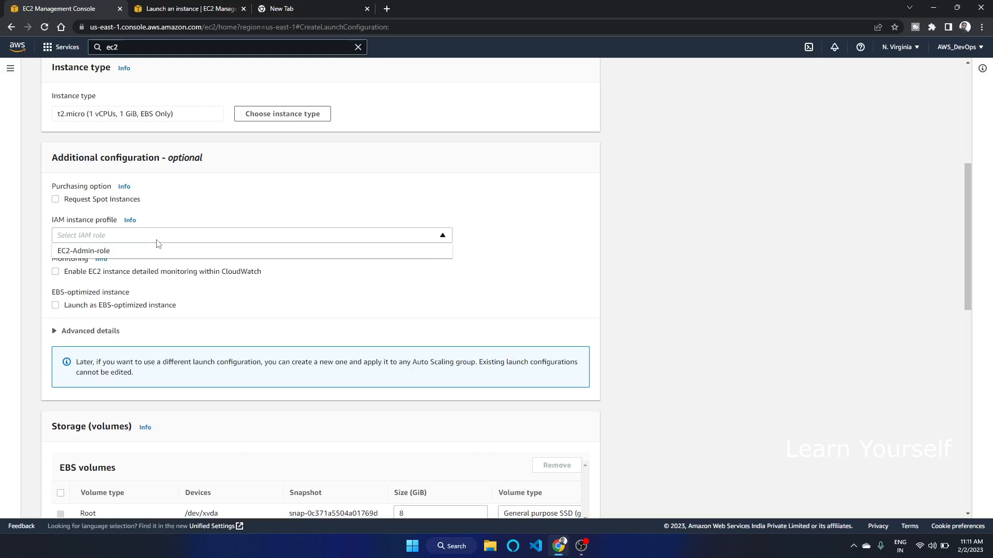
left_click(216, 211)
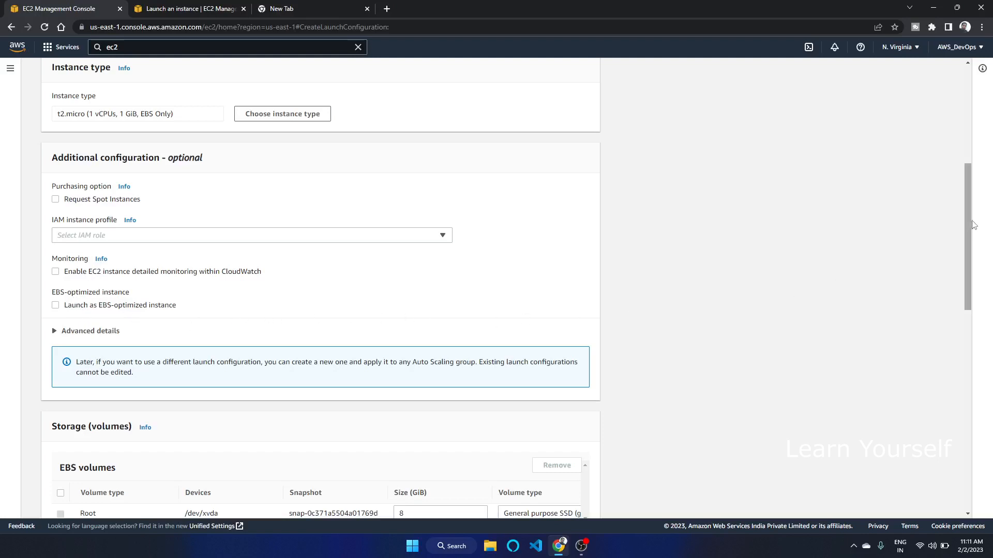
Expand the advanced details and inspect the kernel ID, RAM disk ID and metadata accessibility options, keeping the defaults
scroll(970, 220, "down", 3)
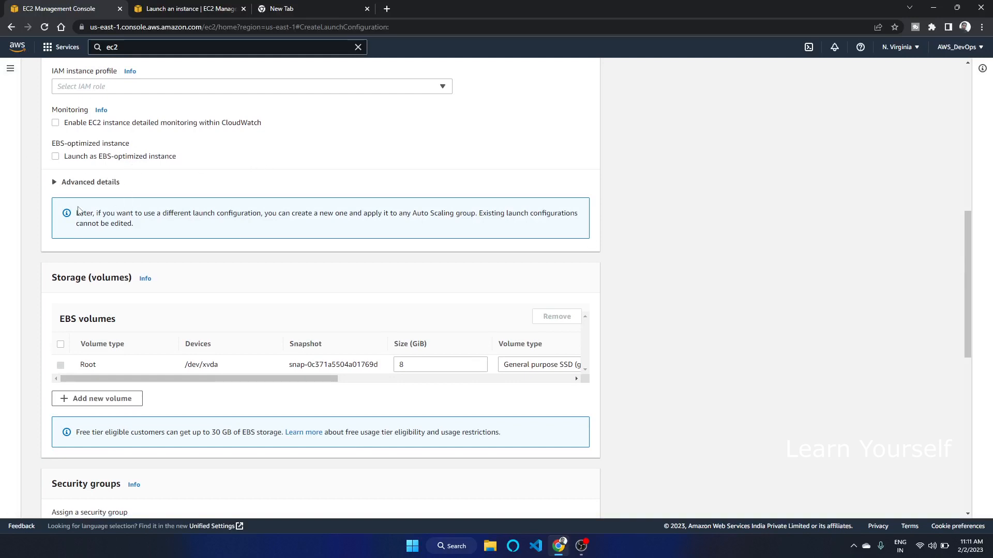
left_click(88, 184)
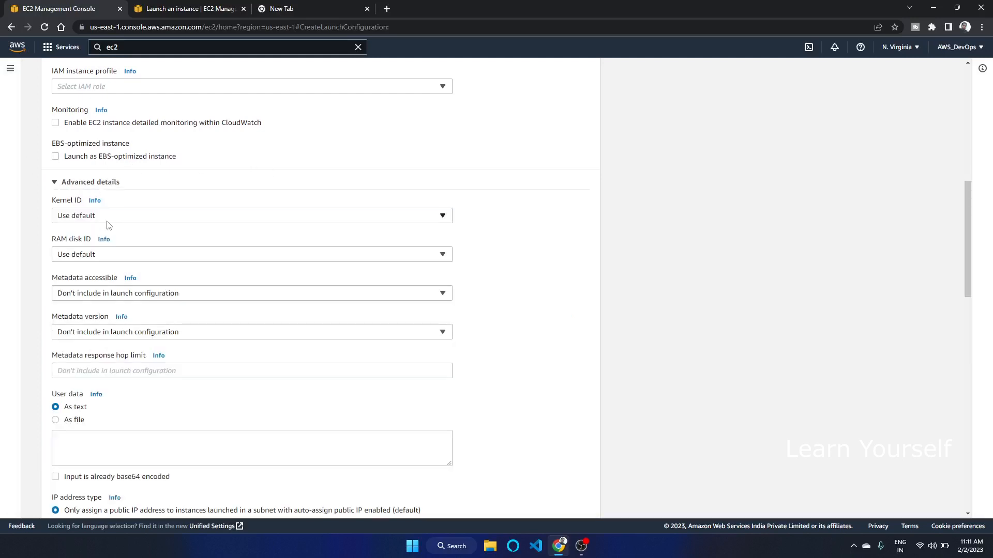
left_click(109, 216)
left_click(109, 217)
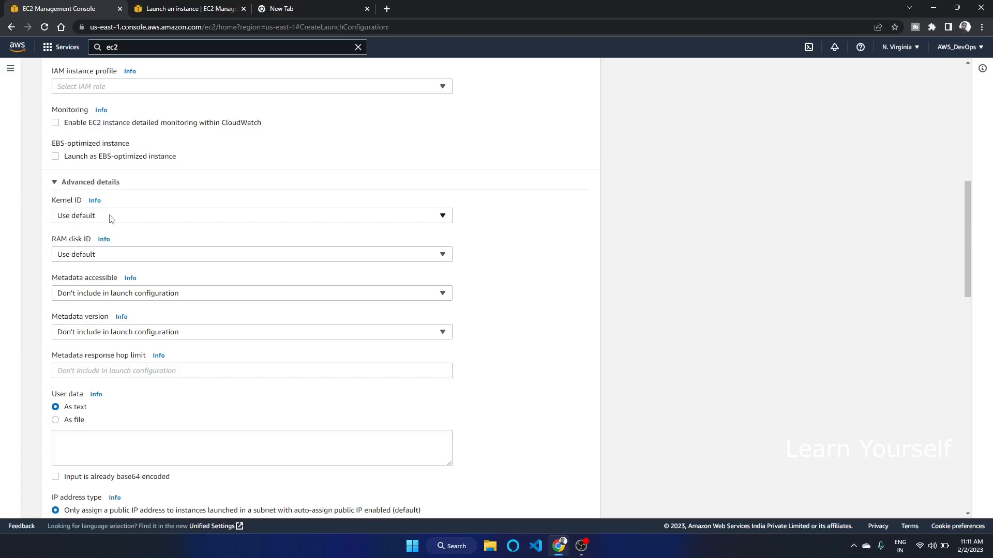
left_click(117, 257)
left_click(122, 295)
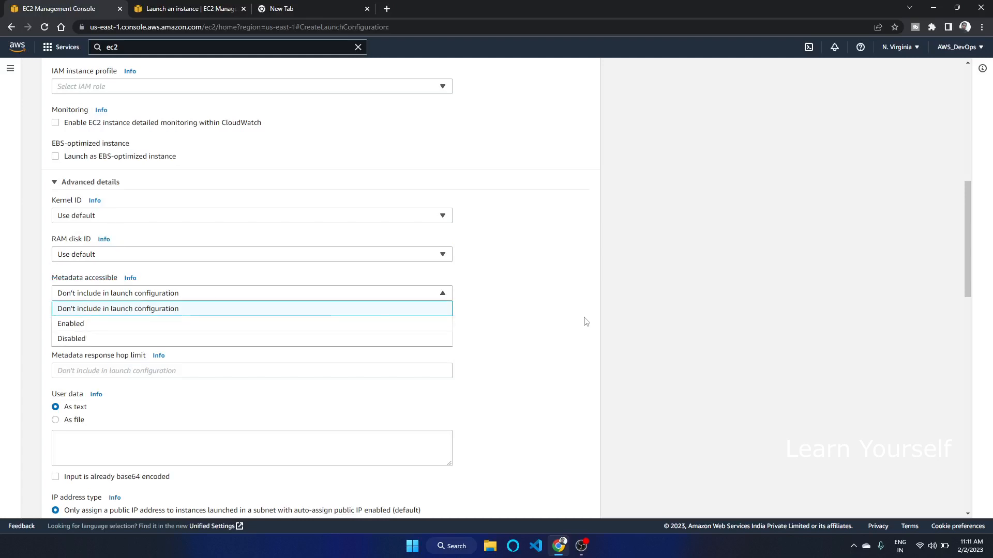
left_click(646, 317)
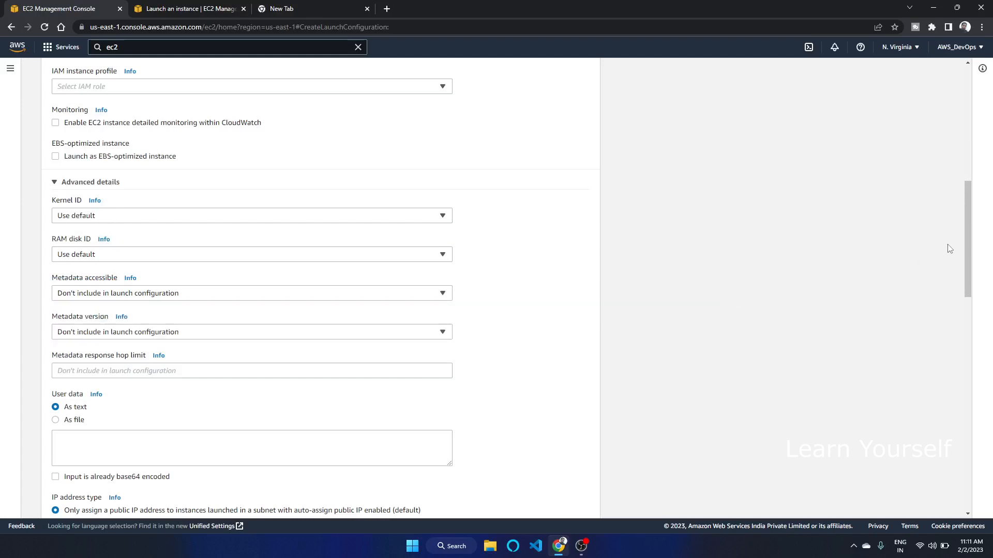
Review the user data, IP address type and storage volume settings, leaving the user data empty
left_click_drag(970, 241, 970, 300)
left_click(85, 220)
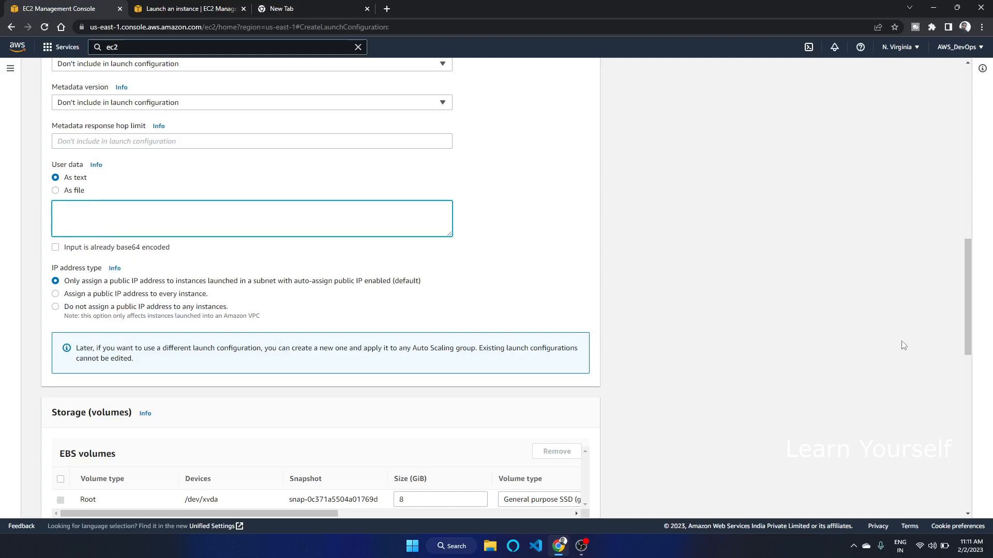
mouse_move(966, 288)
left_mouse_down()
mouse_move(969, 331)
mouse_move(967, 282)
left_mouse_up()
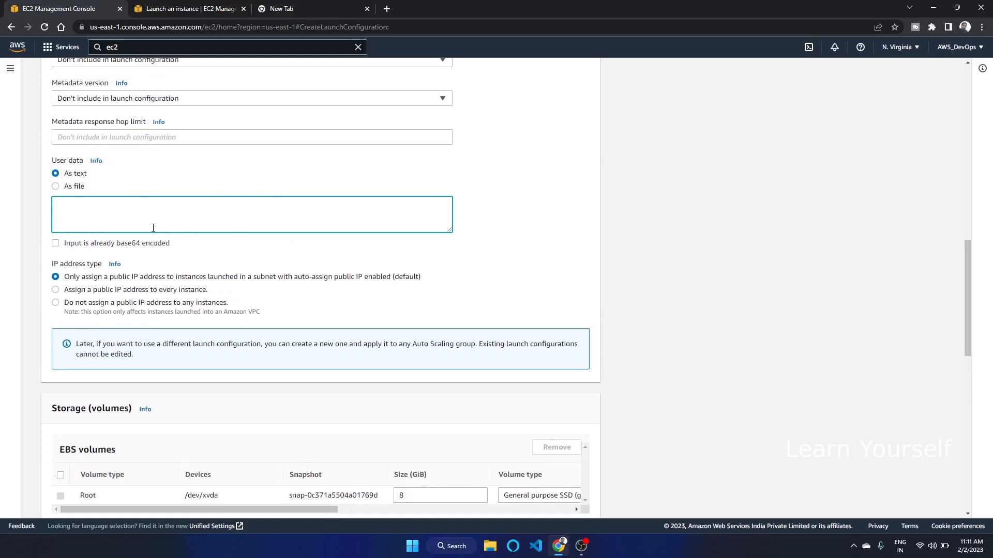
scroll(967, 260, "down", 3)
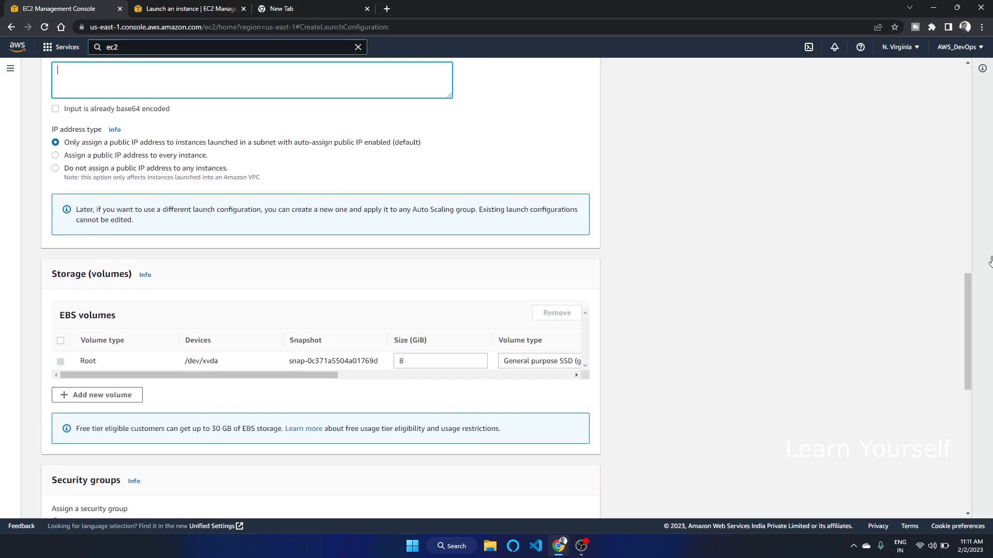
left_click_drag(969, 288, 969, 306)
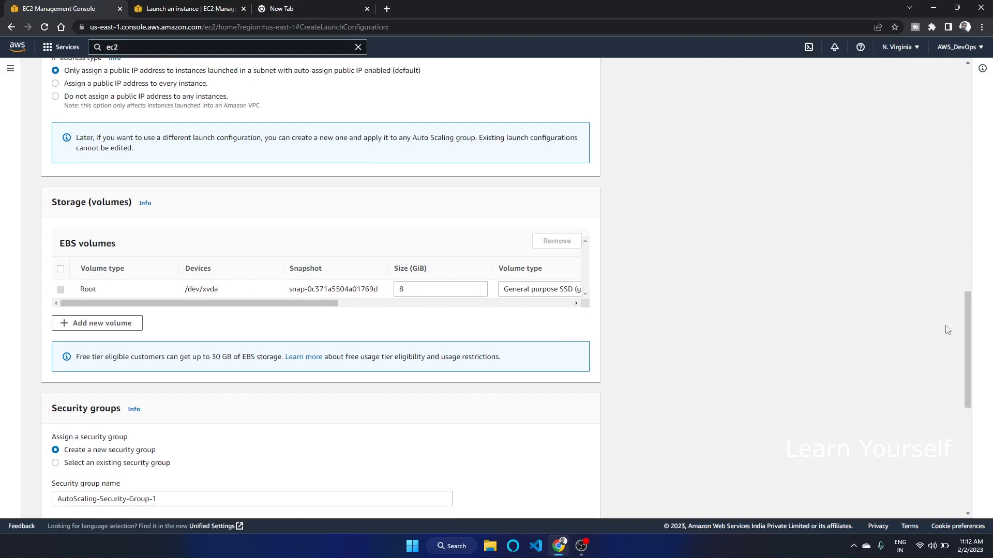
View the existing security groups, but return to the option of creating a new security group
left_click_drag(968, 300, 968, 347)
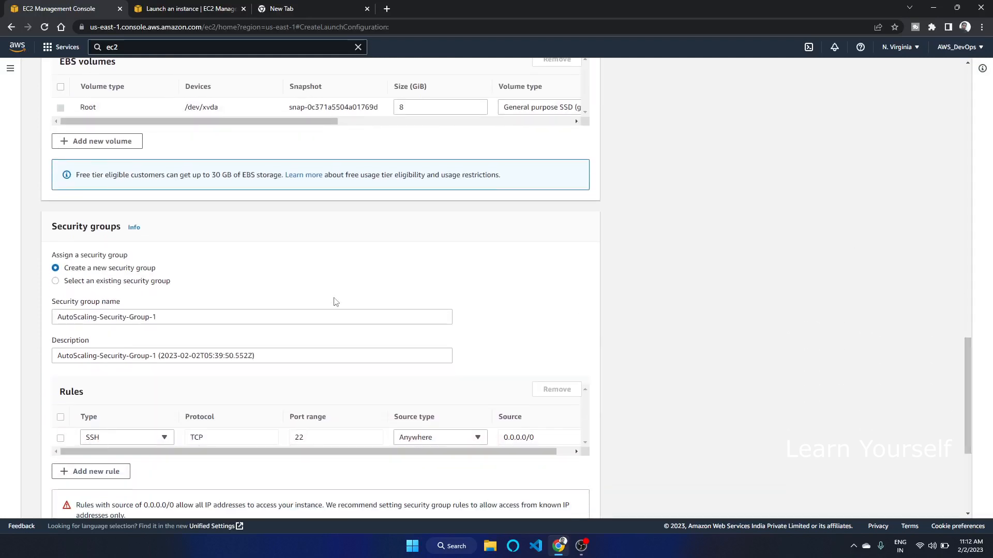
left_click(101, 283)
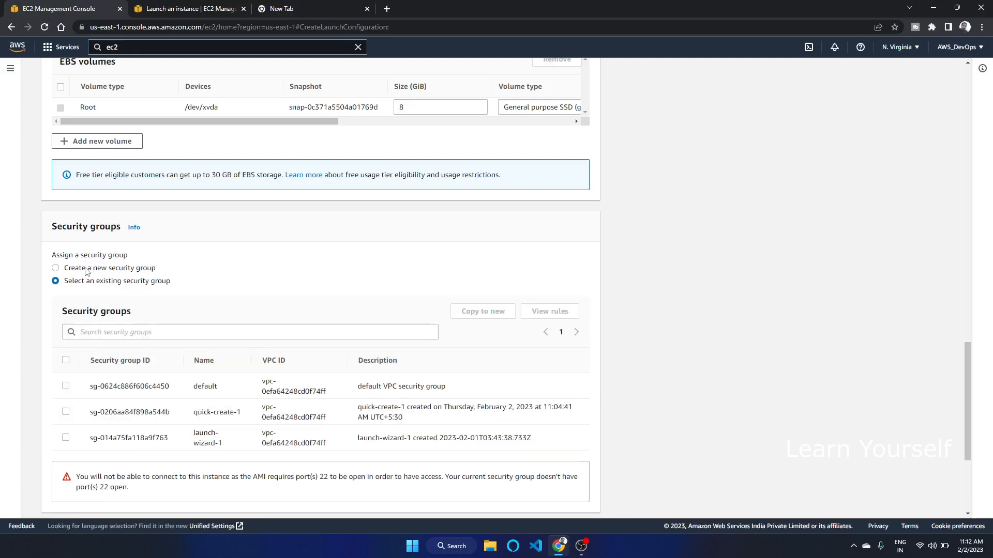
left_click(86, 269)
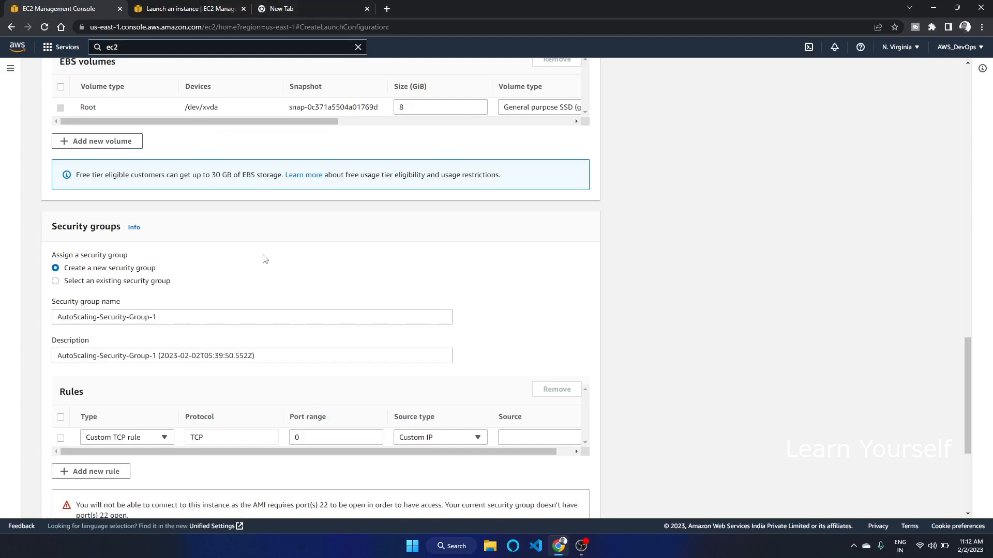
Set the new security group's inbound rule to the All TCP type with source 0.0.0.0/0
scroll(830, 384, "down", 3)
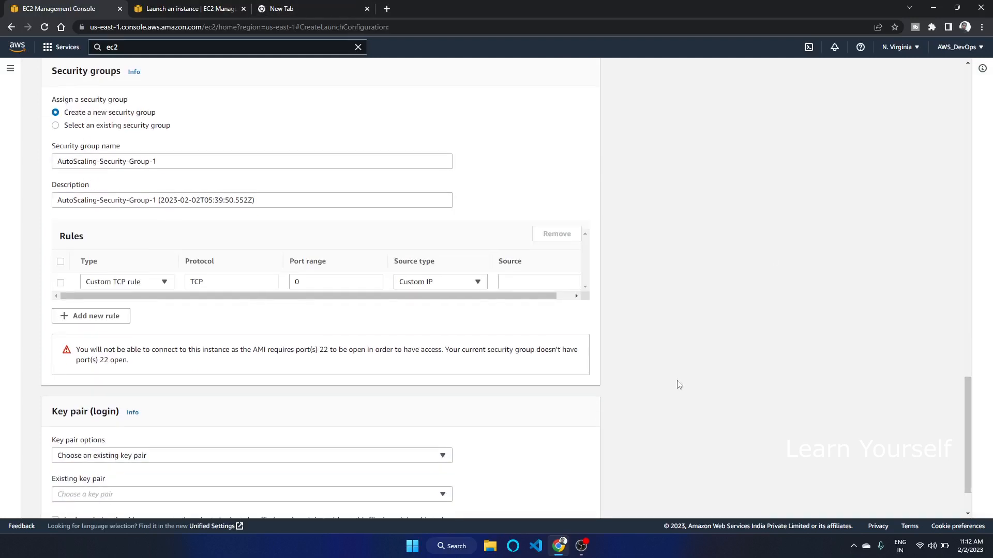
scroll(239, 275, "down", 2)
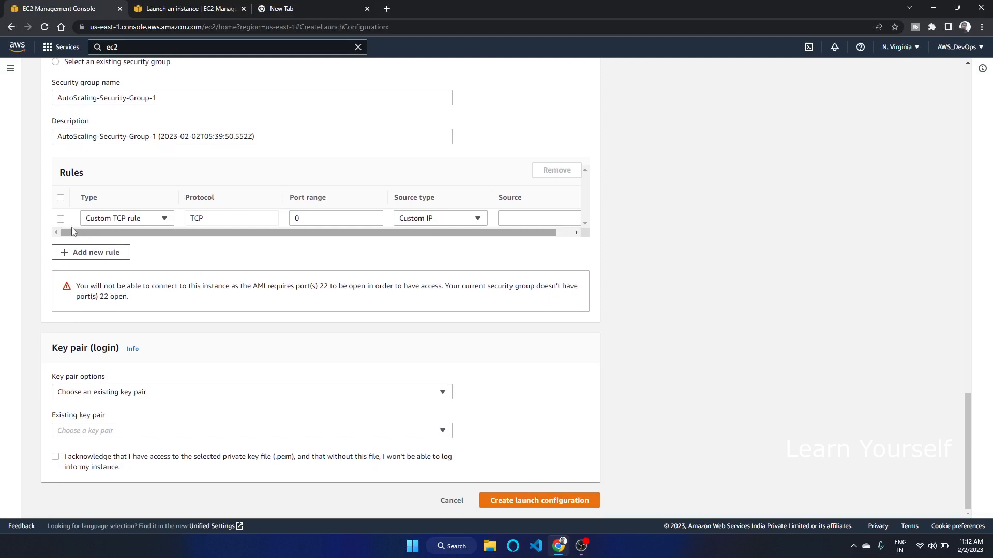
left_click(155, 219)
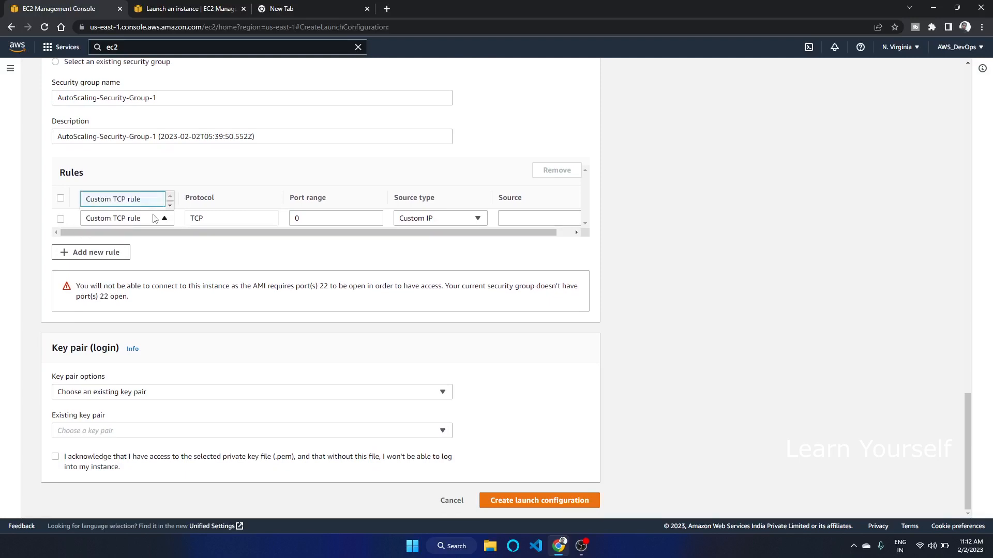
left_click(158, 220)
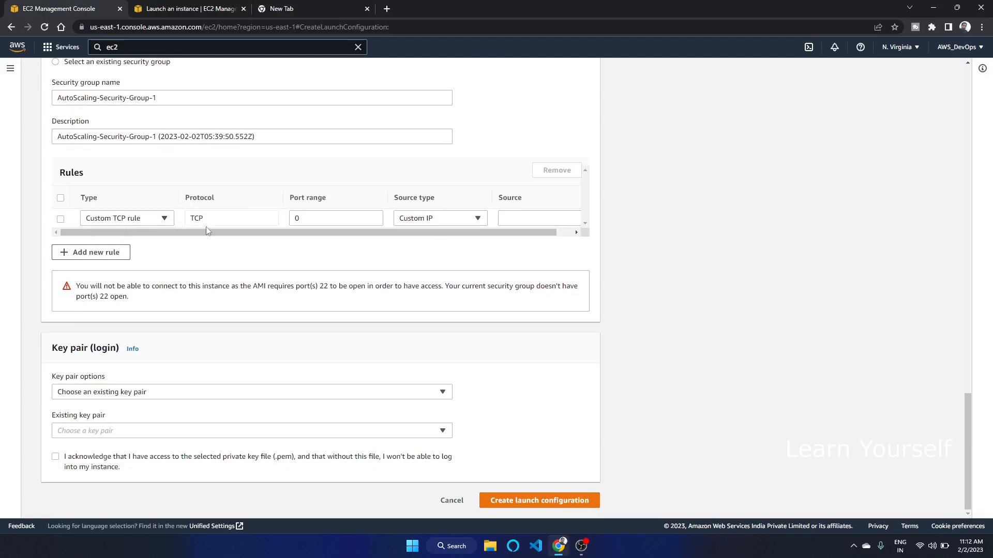
left_click(160, 220)
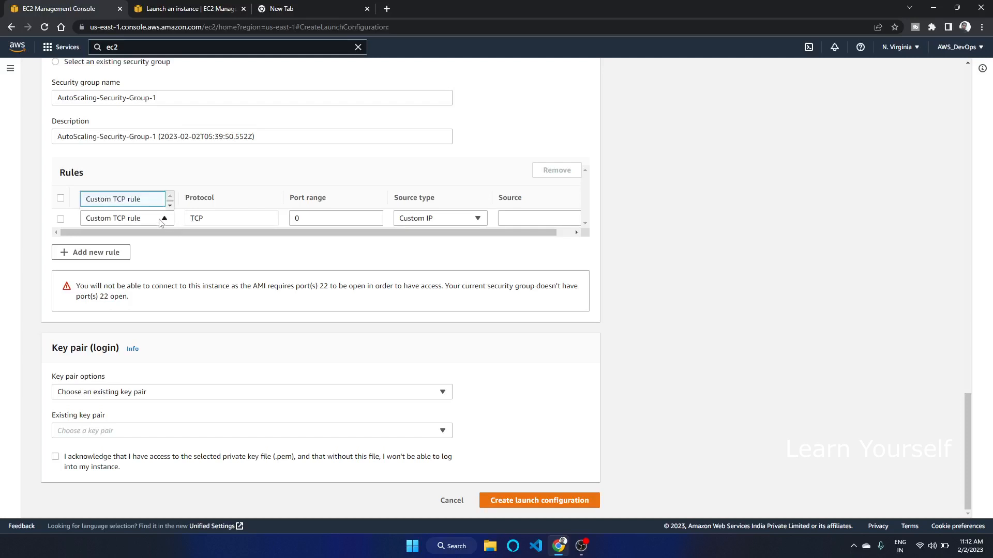
scroll(170, 206, "down", 3)
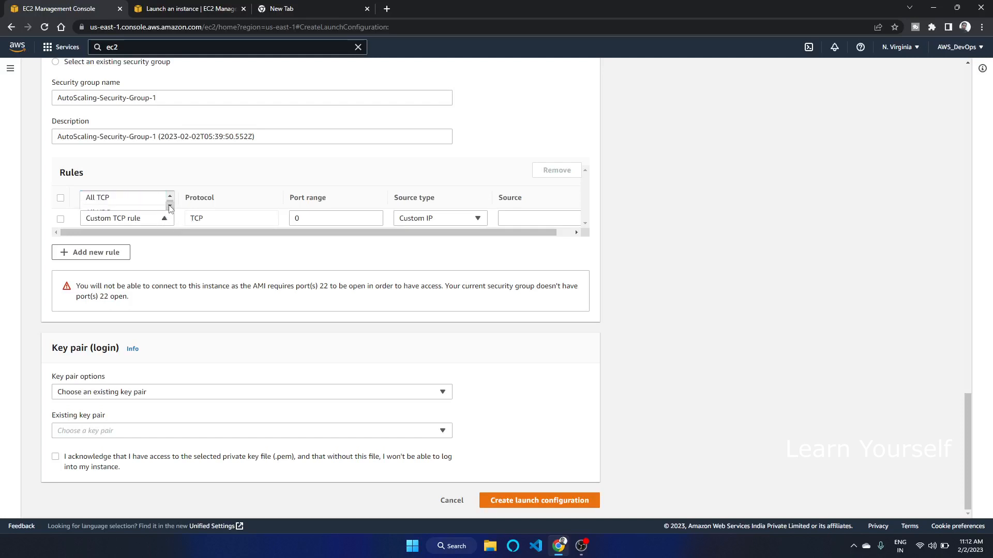
left_click(132, 202)
left_click(522, 273)
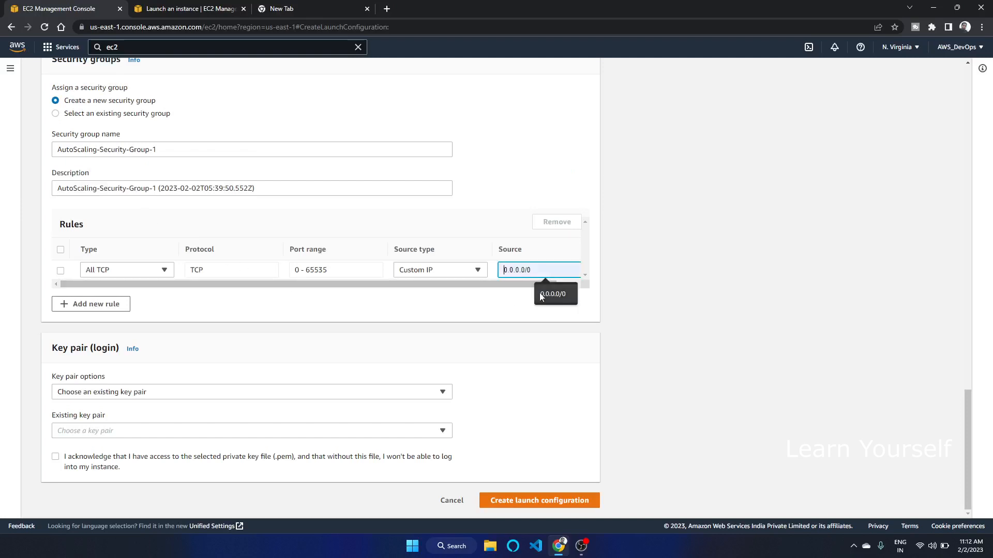
left_click(543, 293)
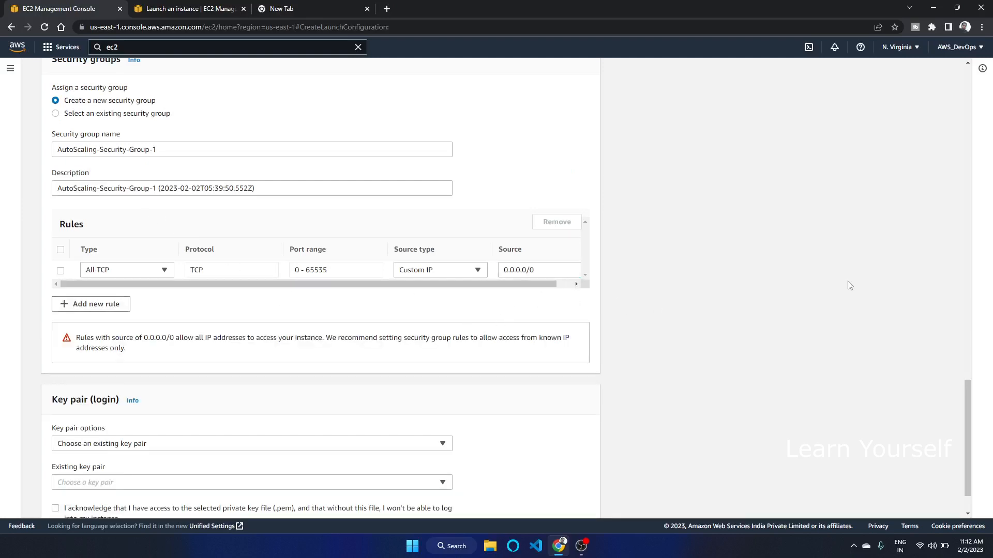
Assign the existing key pair 01Feb23, acknowledge access to its private key file, and create the launch configuration
scroll(973, 439, "down", 1)
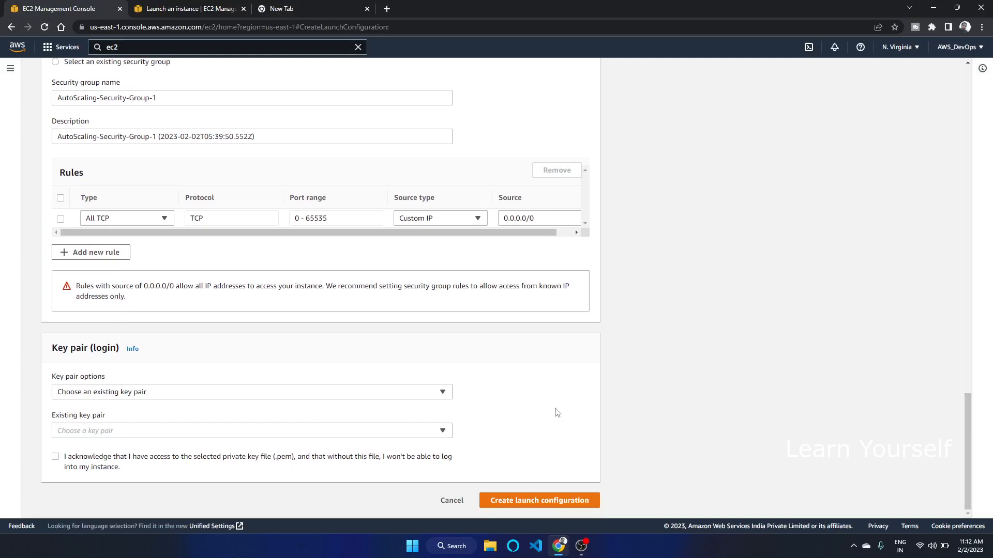
left_click(217, 392)
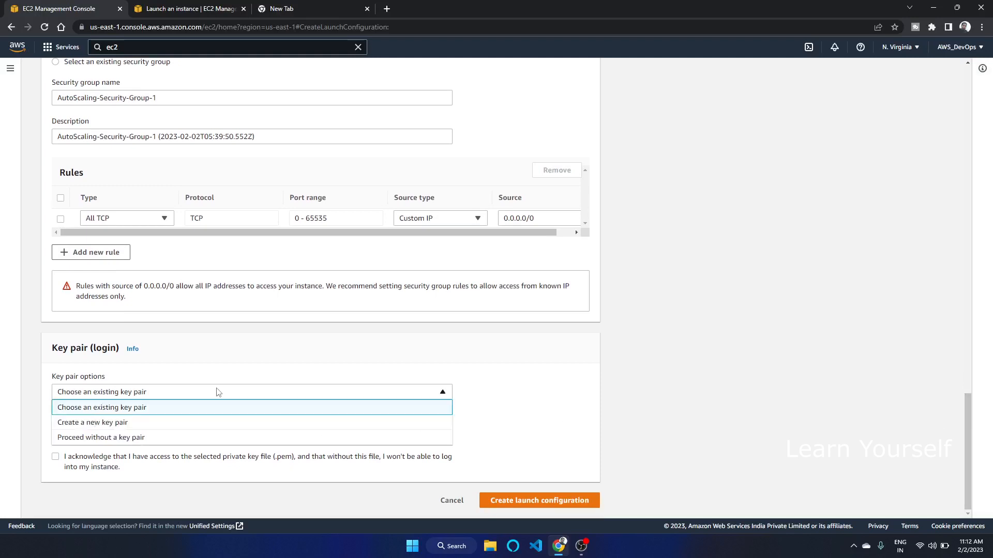
left_click(184, 411)
left_click(166, 431)
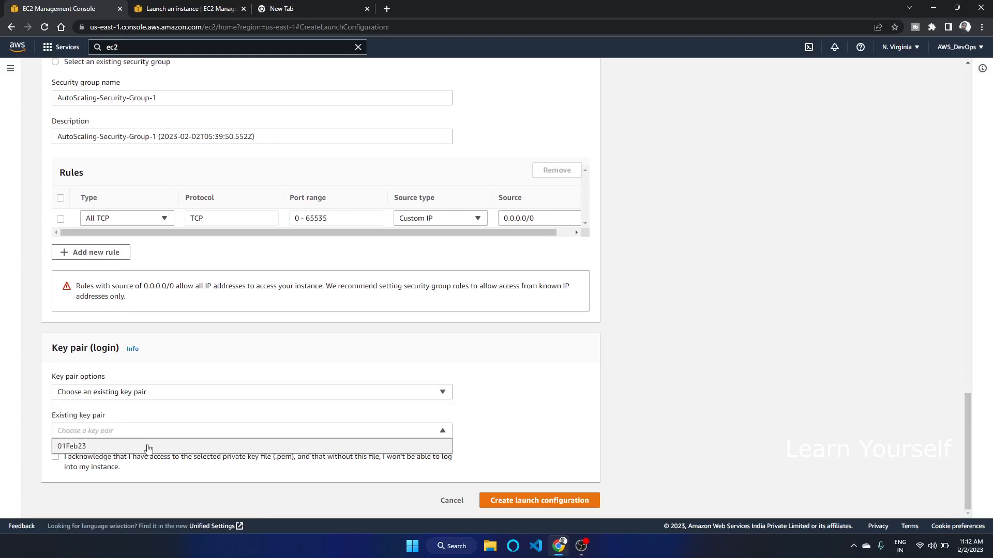
left_click(150, 446)
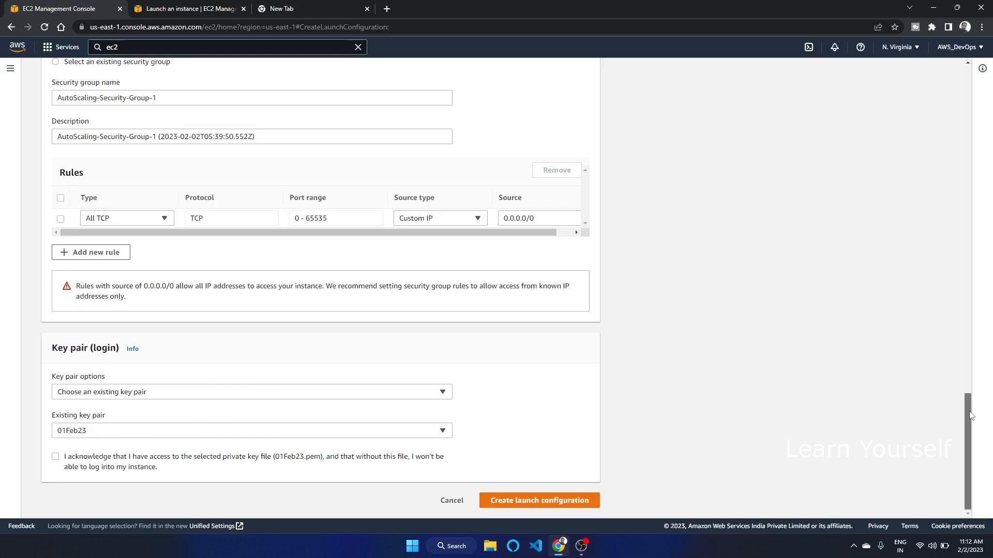
left_click(56, 458)
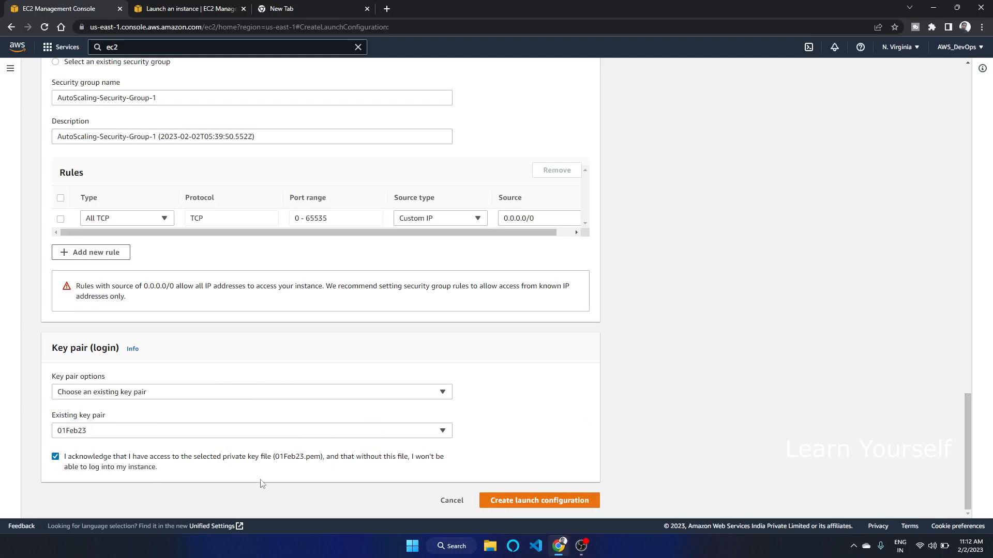
left_click(512, 502)
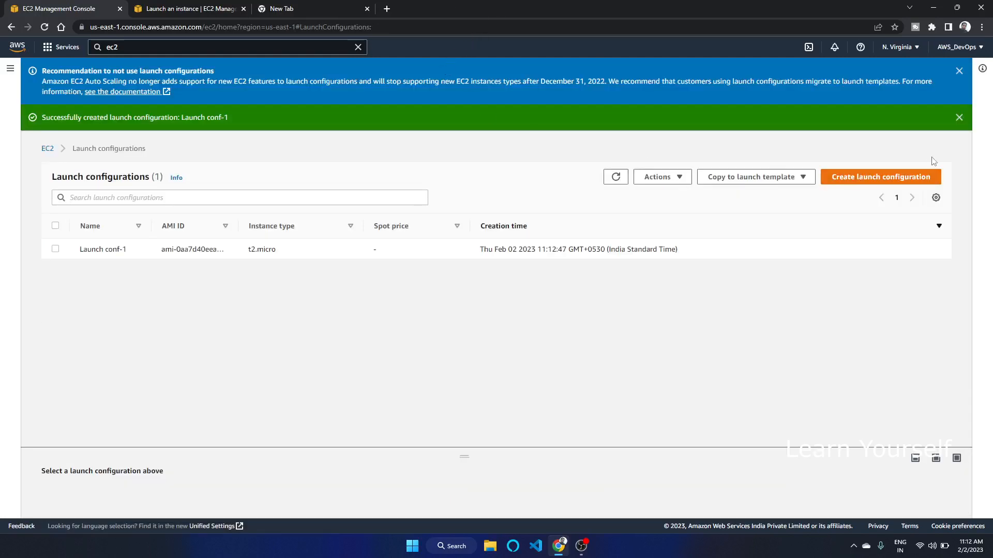
Check the AMI ID and instance type of Launch conf-1, dismiss both notification banners and leave the configuration unselected
double_click(180, 250)
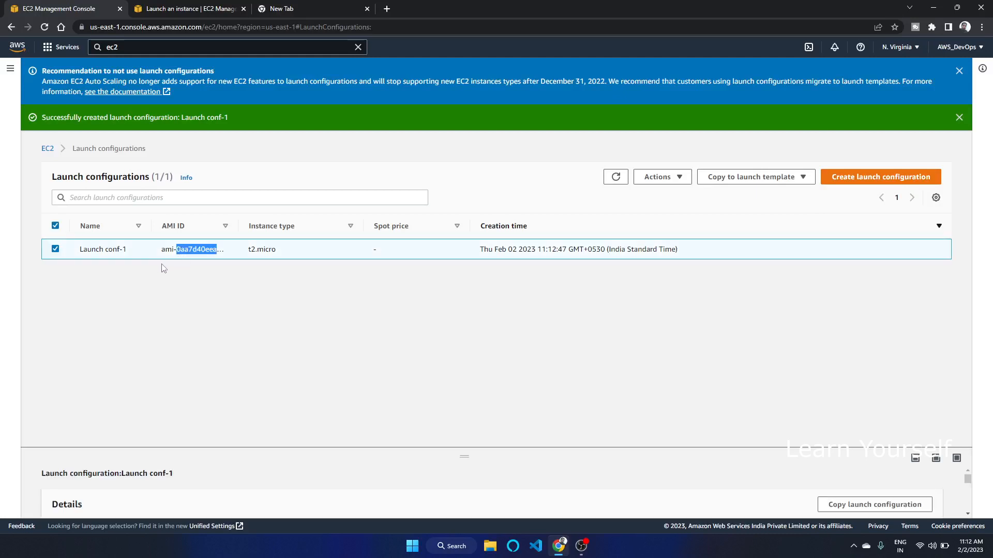
left_click(256, 248)
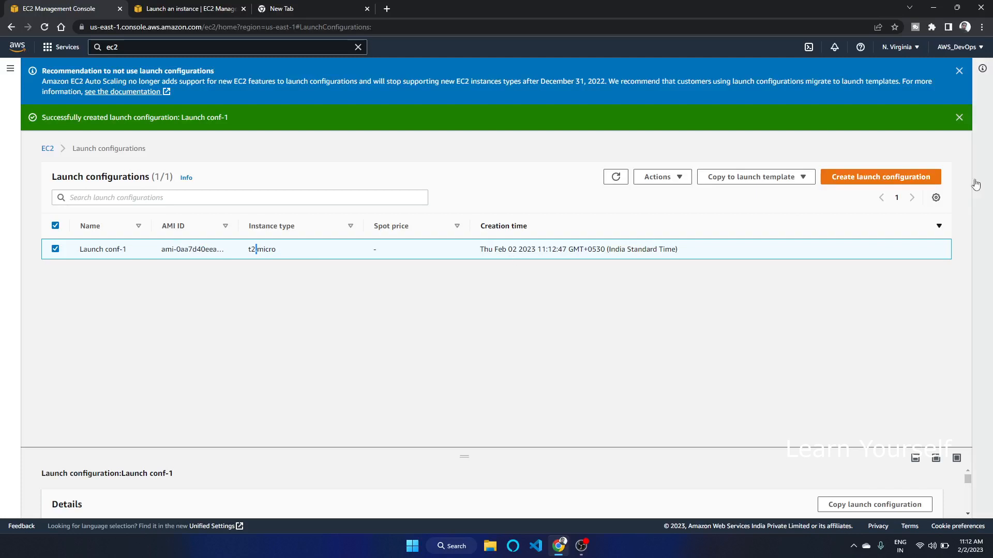
left_click(959, 119)
left_click(959, 71)
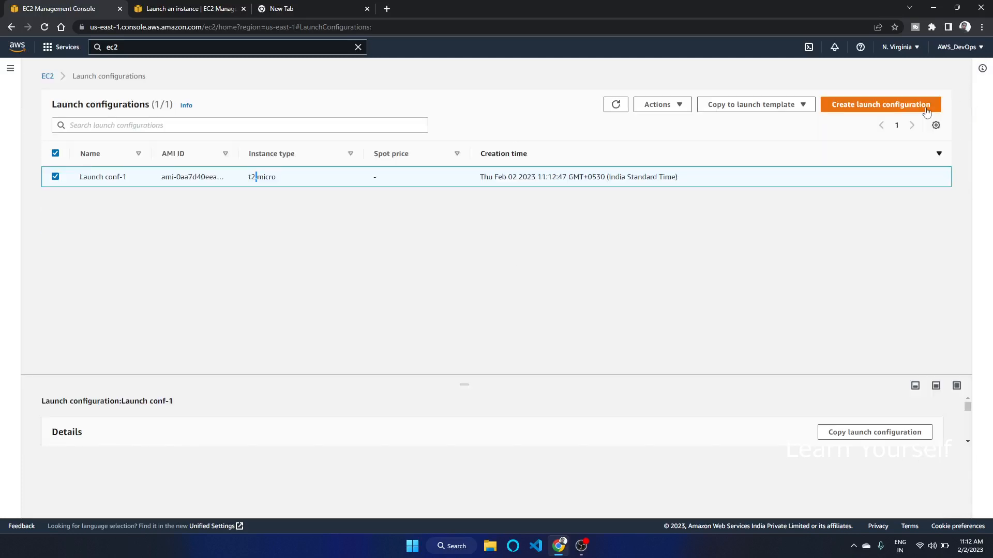
left_click(56, 177)
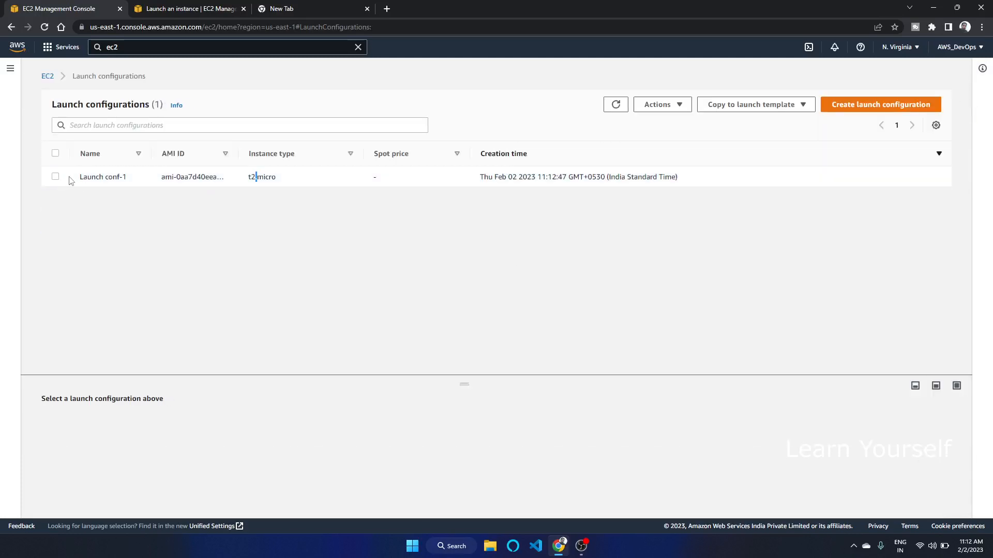